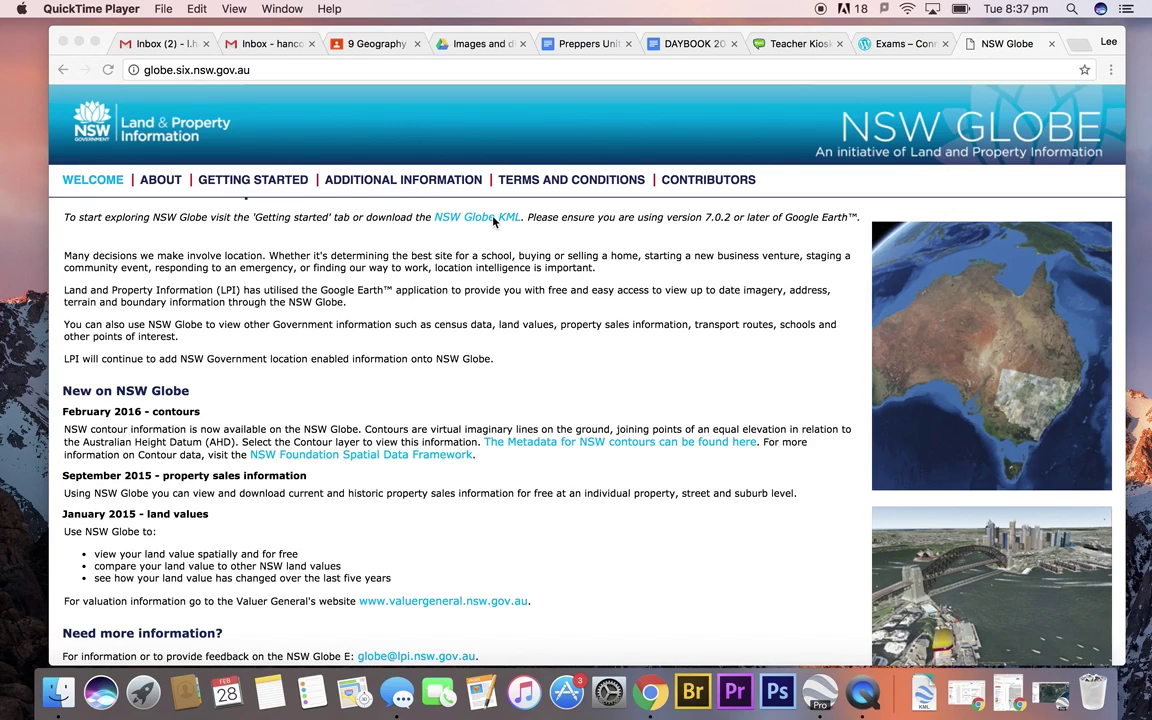
# - Show the recent downloads from the Dock's Downloads stack over the NSW Globe welcome page
pyautogui.click(922, 703)
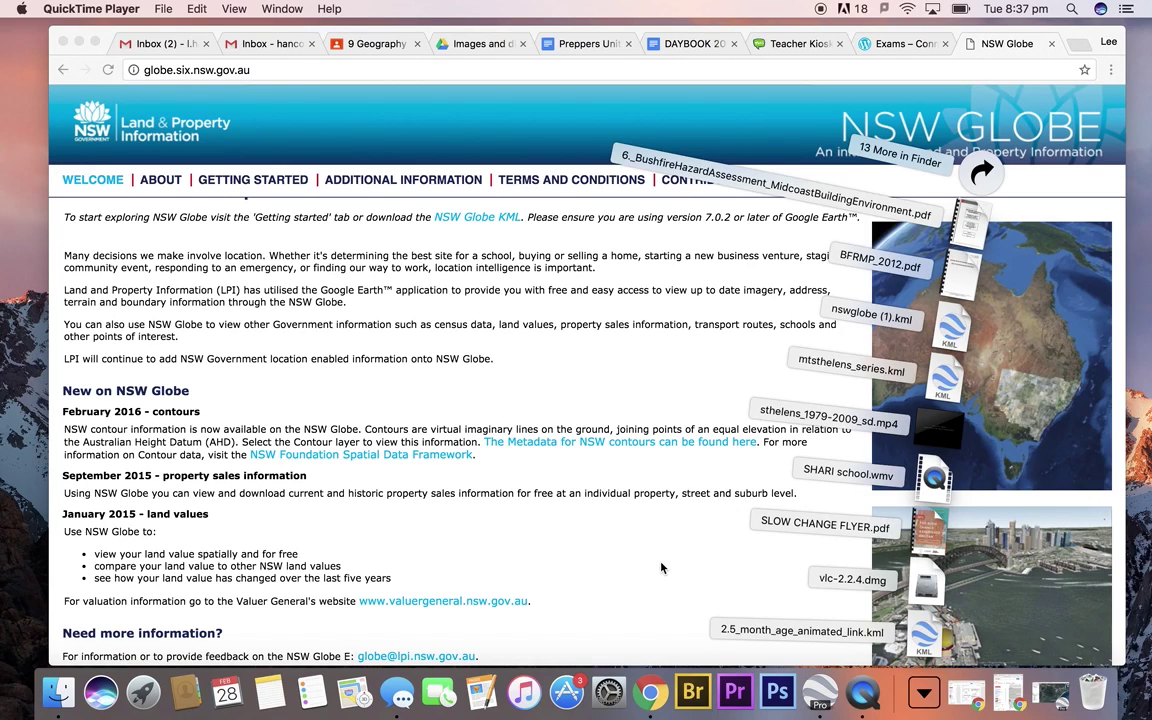
# - Open nswglobe (1).kml from Downloads so Google Earth Pro loads the NSW Globe layer
pyautogui.click(947, 338)
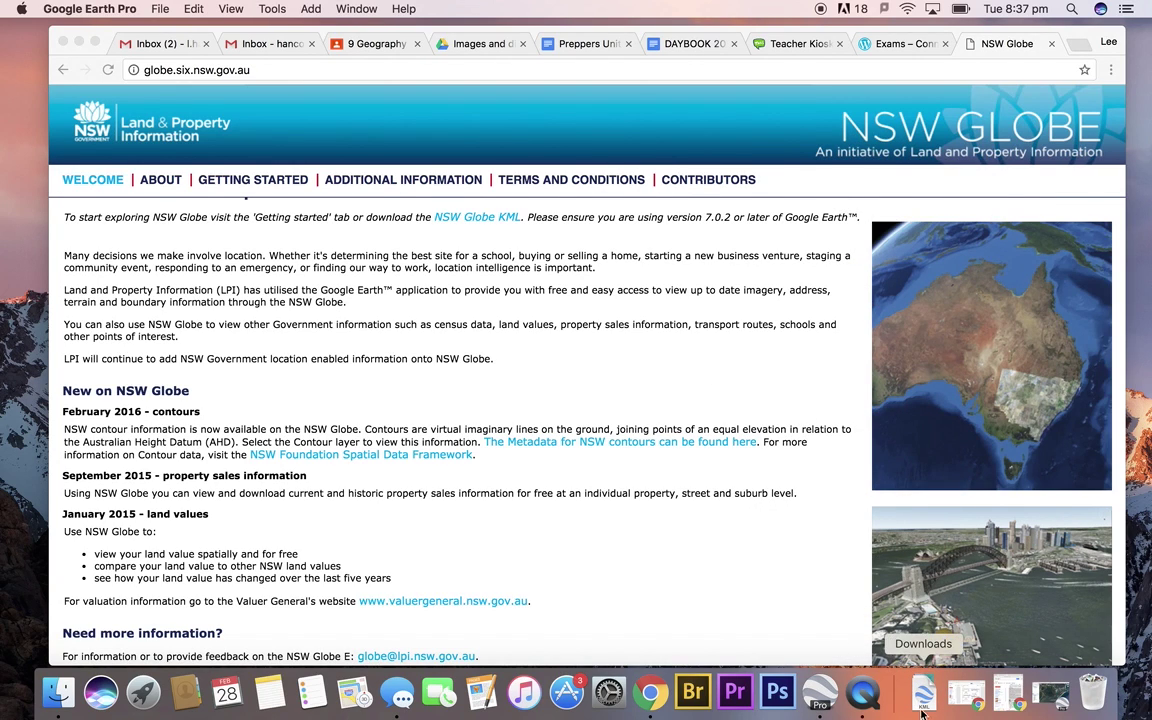
pyautogui.click(923, 692)
pyautogui.click(956, 340)
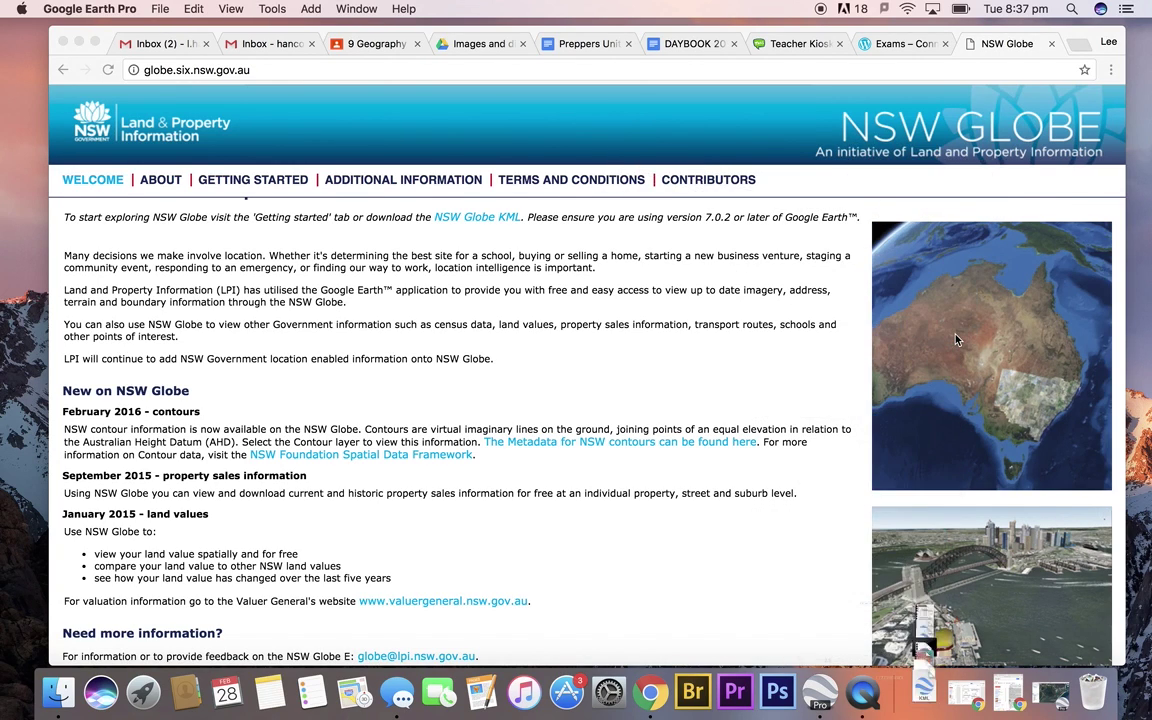
pyautogui.click(1046, 705)
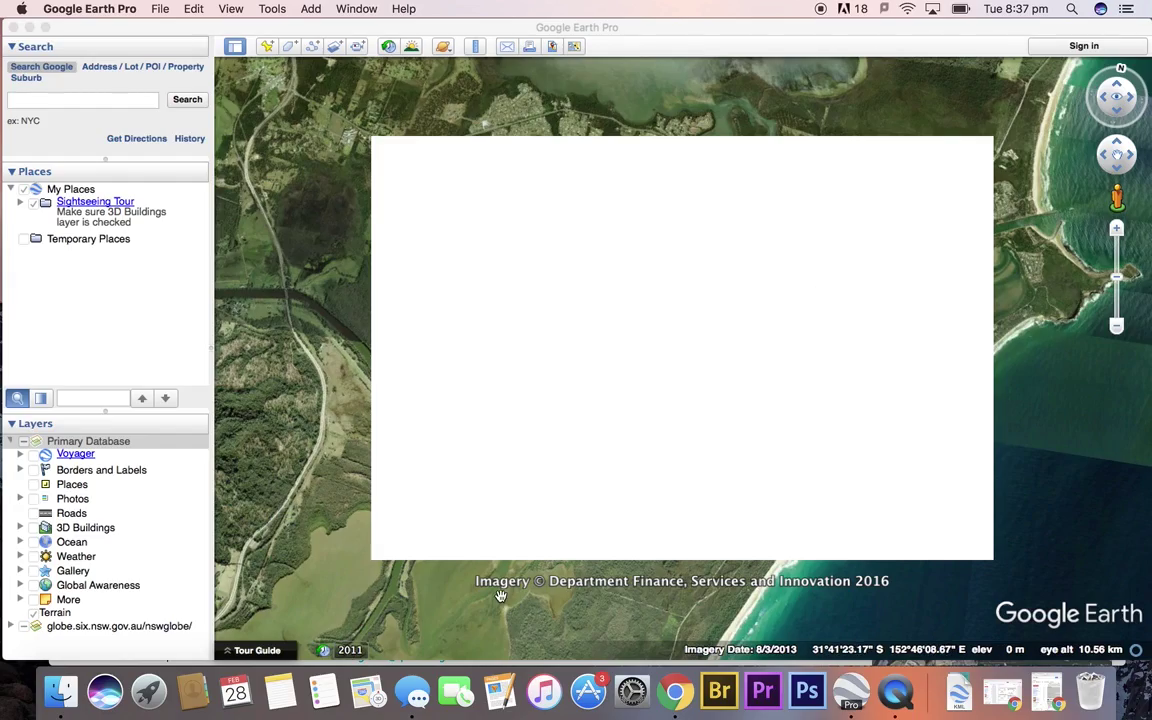
# - Zoom out to all of New South Wales, centre it, then zoom back to the mid-north coast
pyautogui.scroll(-5, 607, 425)
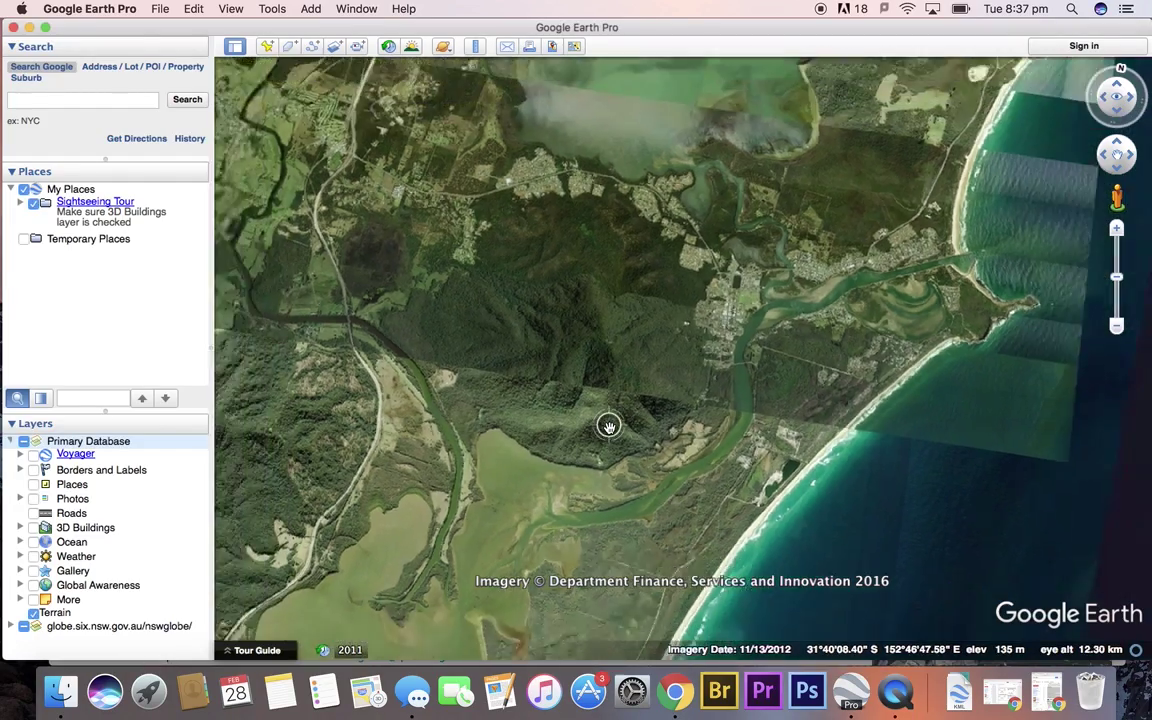
pyautogui.scroll(-5, 609, 427)
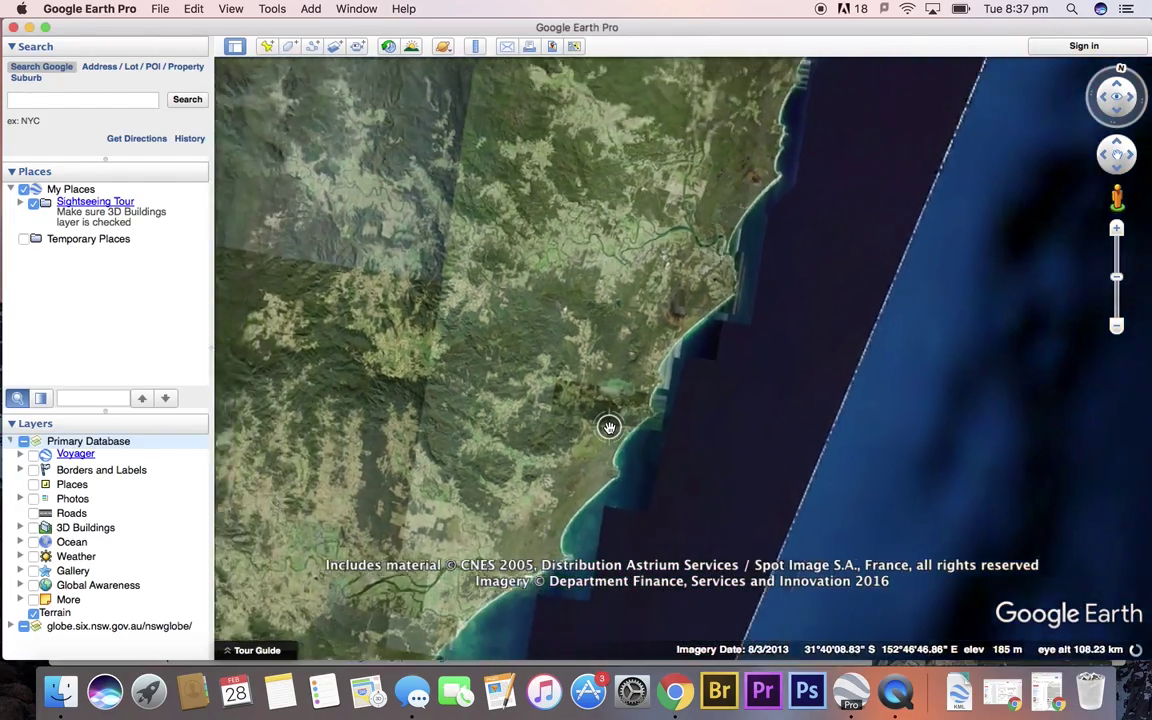
pyautogui.scroll(-5, 697, 356)
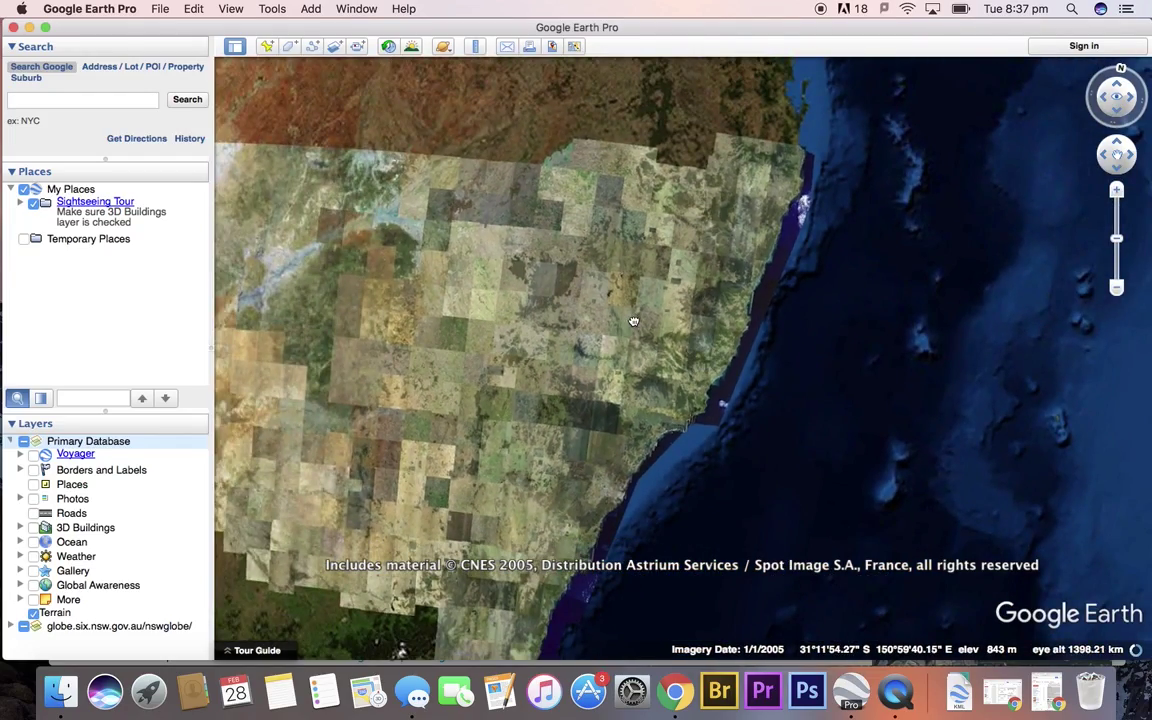
pyautogui.moveTo(630, 321); pyautogui.dragTo(795, 325)
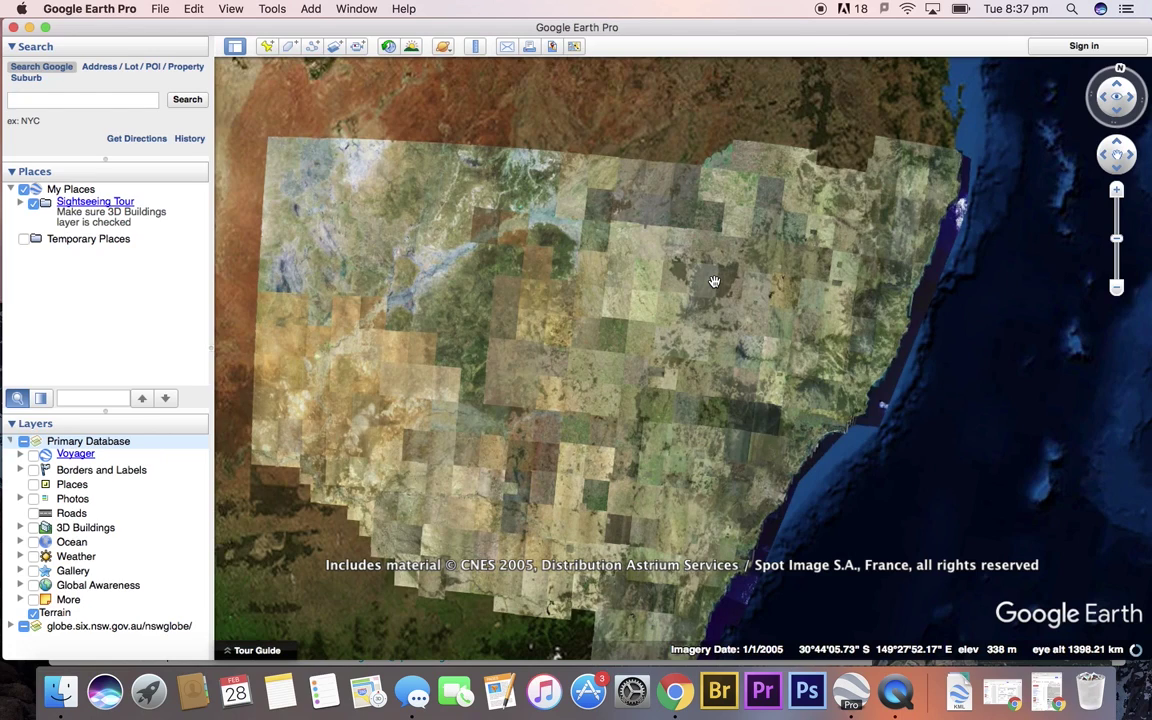
pyautogui.scroll(-1, 715, 278)
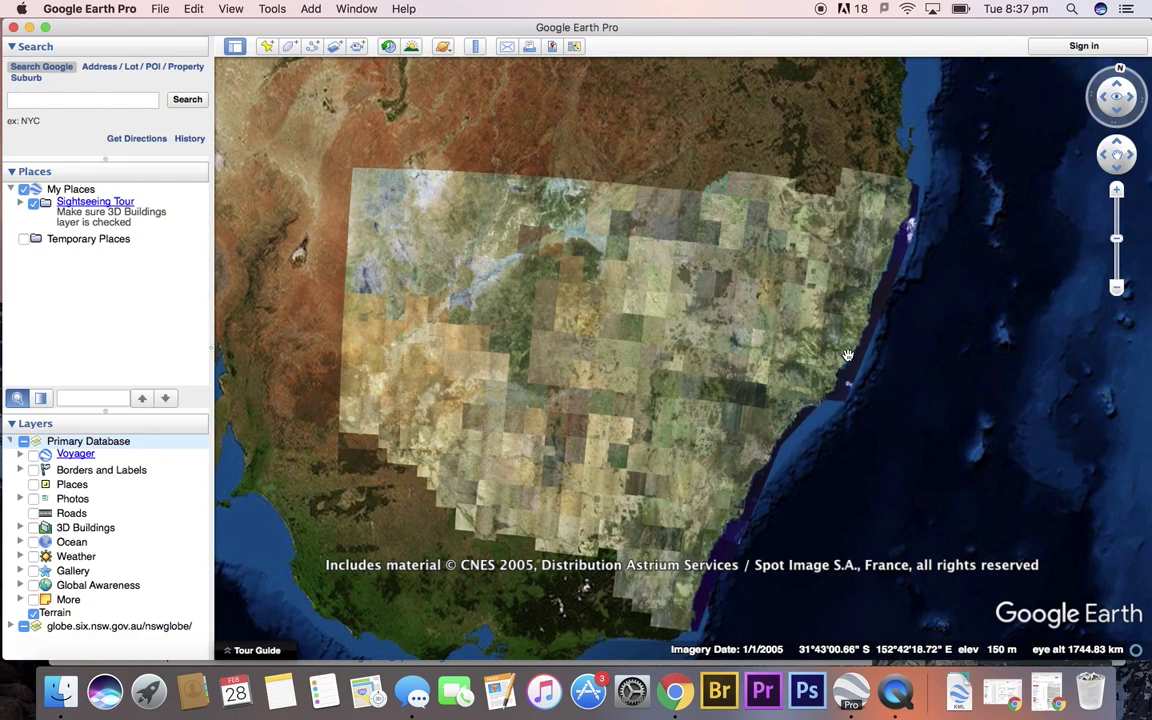
pyautogui.scroll(3, 846, 354)
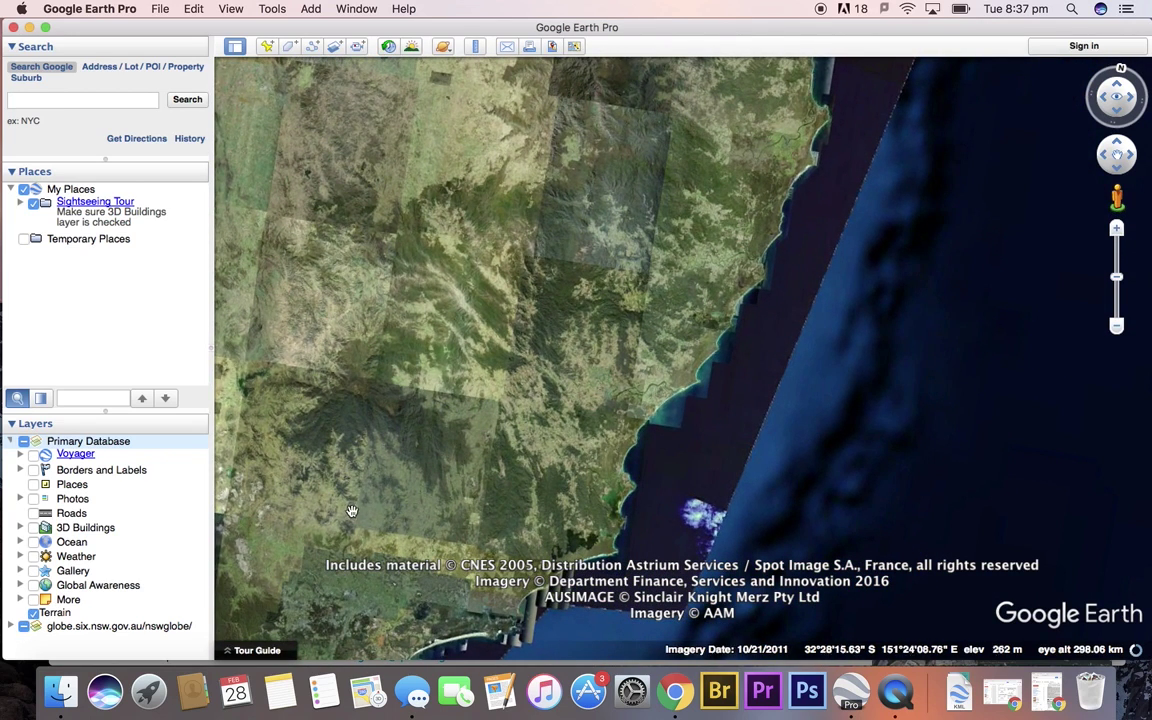
# - Expand the globe.six.nsw.gov.au/nswglobe/ layer and switch on its Terrain sublayer
pyautogui.click(11, 628)
pyautogui.scroll(-3, 75, 610)
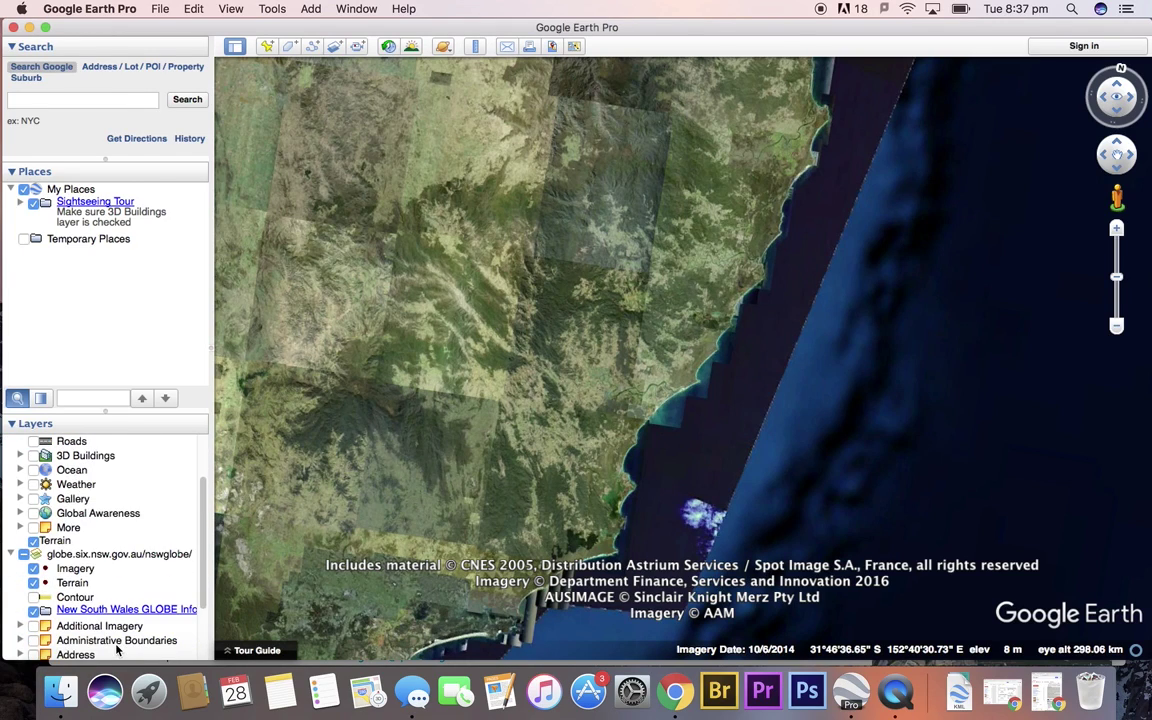
pyautogui.click(34, 582)
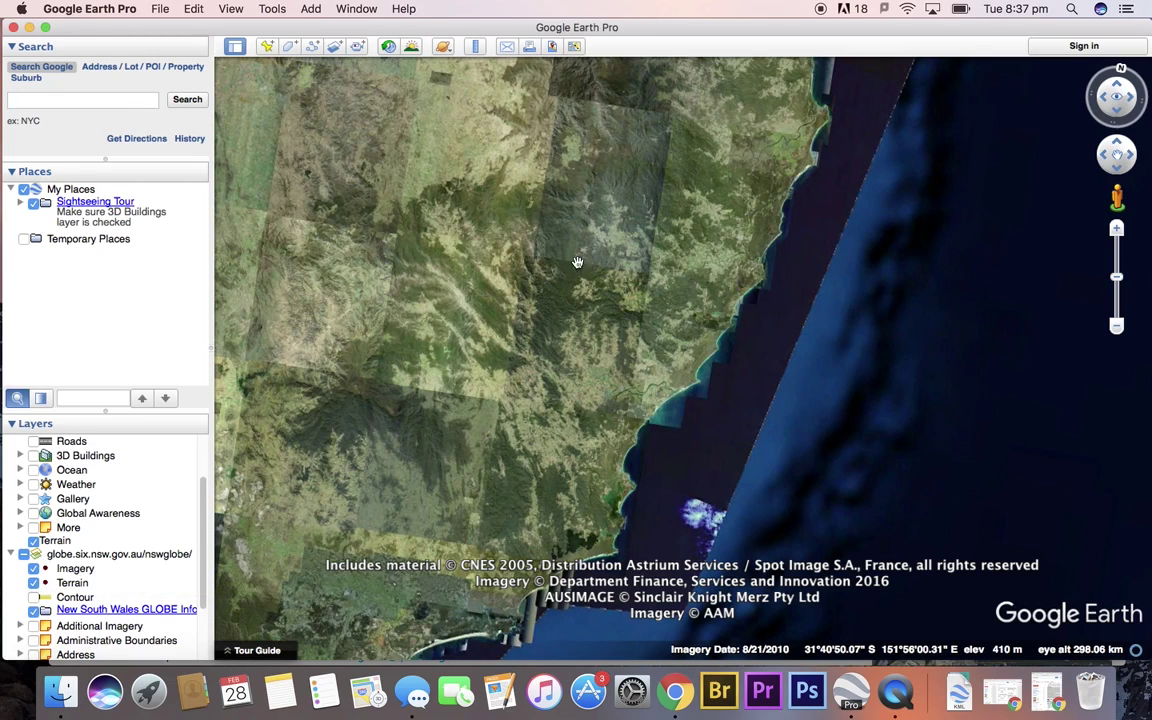
# - Zoom in on the forested mountain ridge inland from the NSW coast
pyautogui.moveTo(610, 251); pyautogui.dragTo(586, 419)
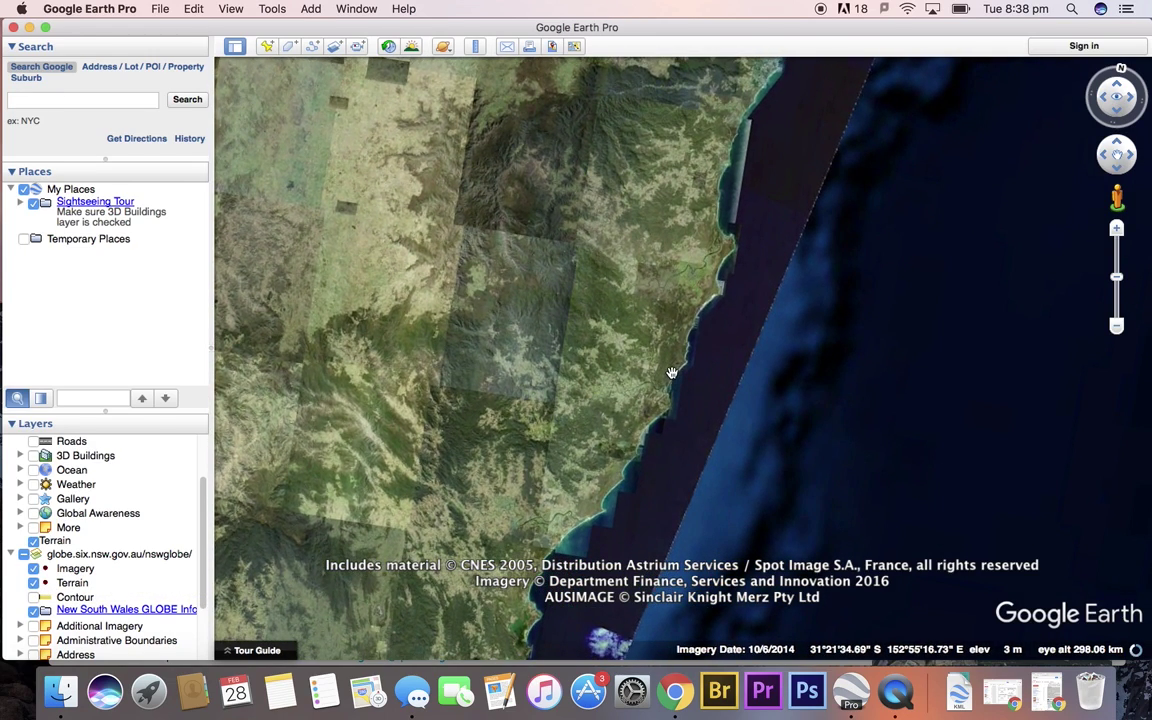
pyautogui.scroll(5, 671, 373)
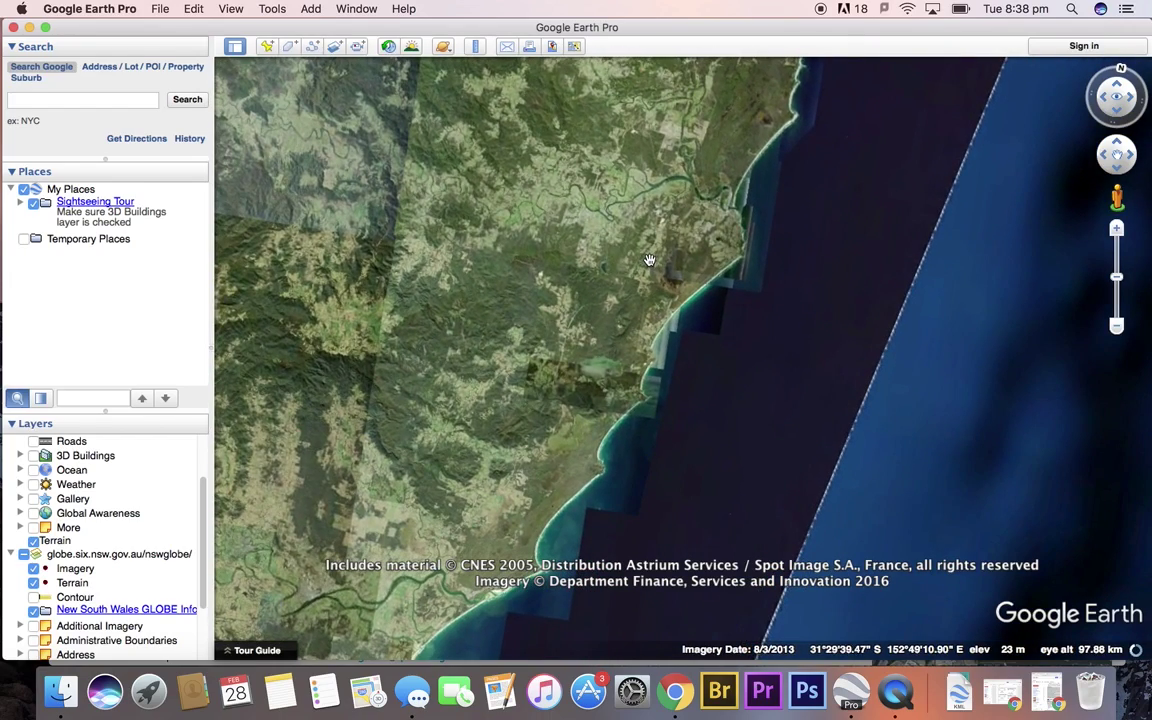
pyautogui.doubleClick(541, 360)
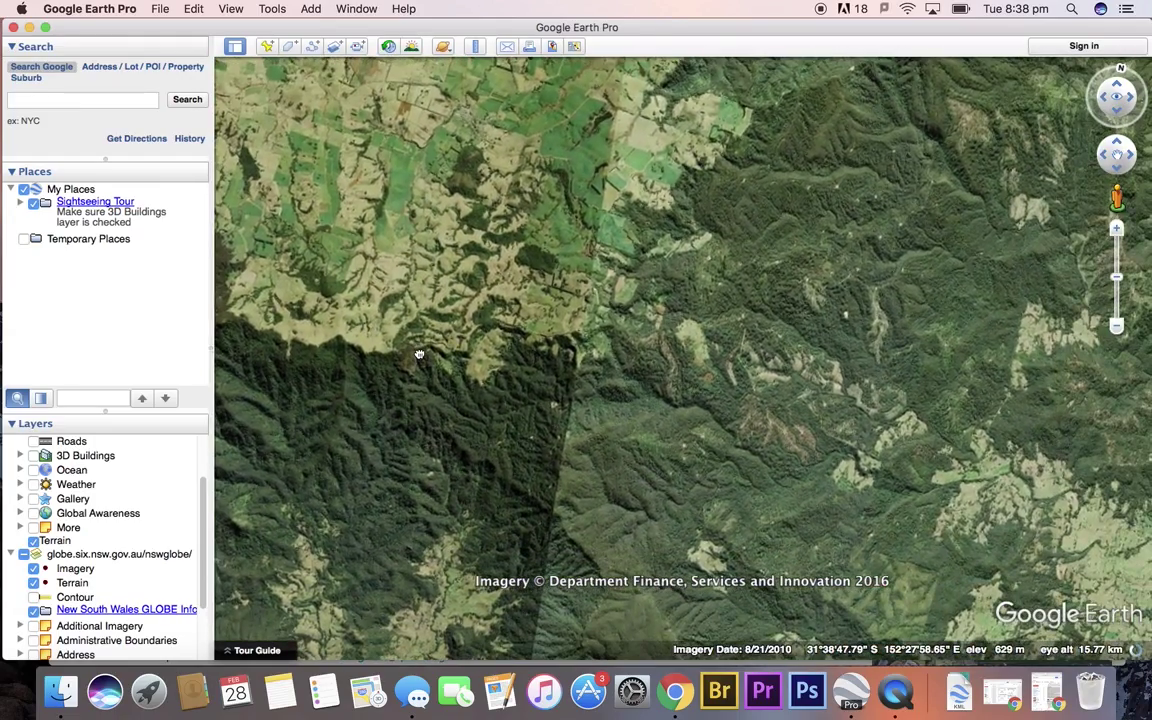
pyautogui.scroll(-5, 419, 354)
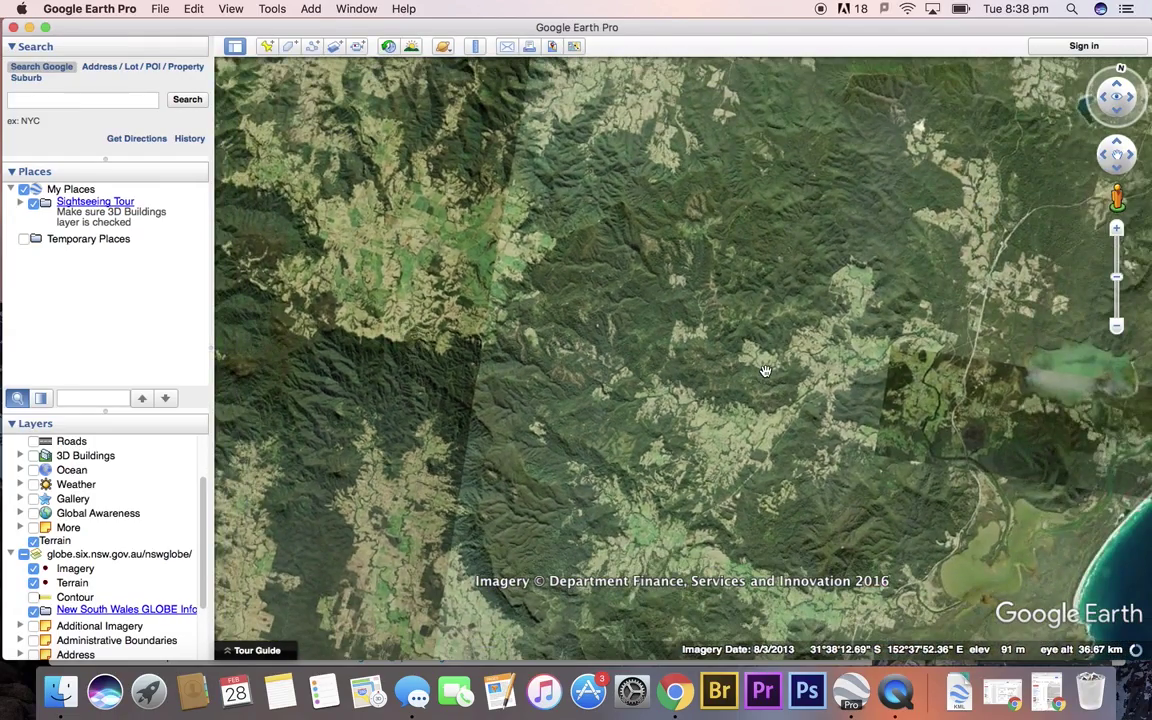
pyautogui.scroll(-2, 765, 371)
pyautogui.moveTo(765, 371); pyautogui.dragTo(633, 371)
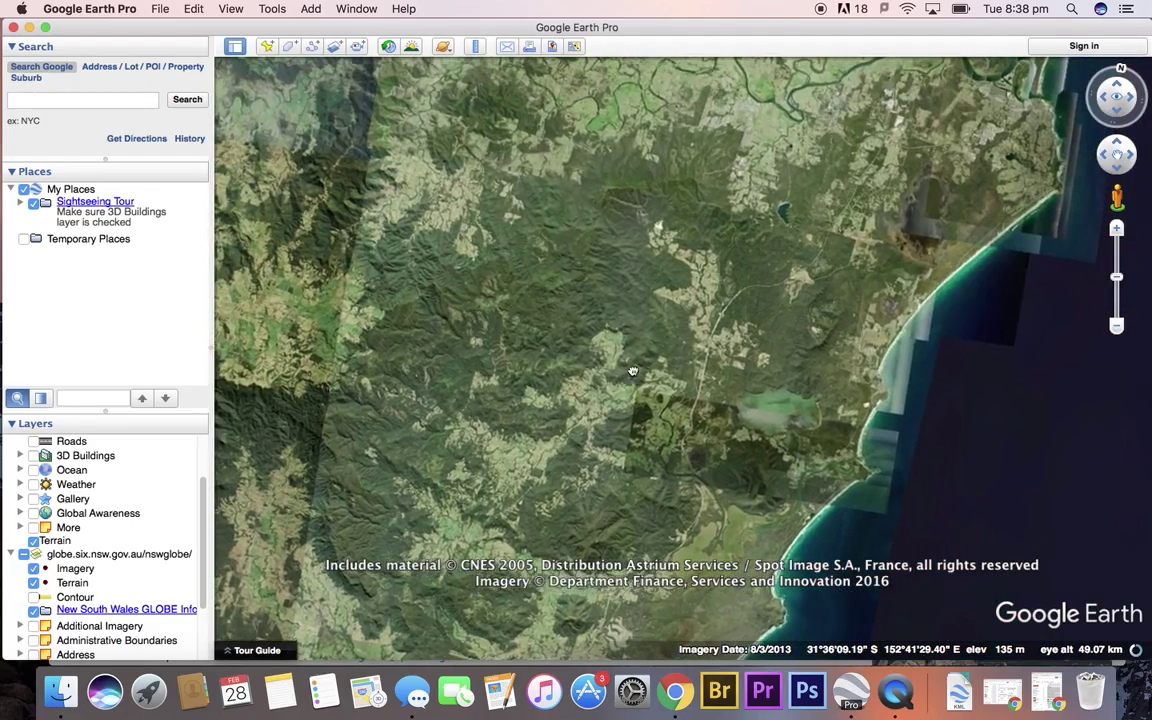
pyautogui.doubleClick(540, 258)
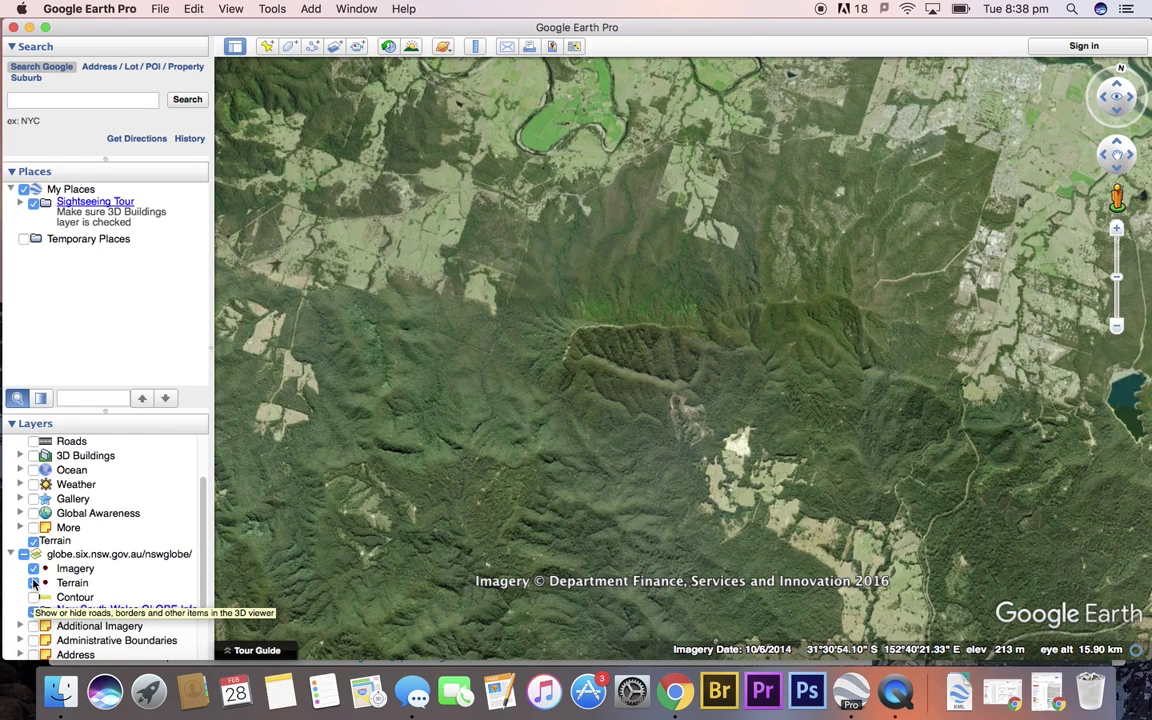
# - Toggle the NSW Globe Imagery sublayer back on, recentre the ridge and zoom in closer
pyautogui.click(33, 569)
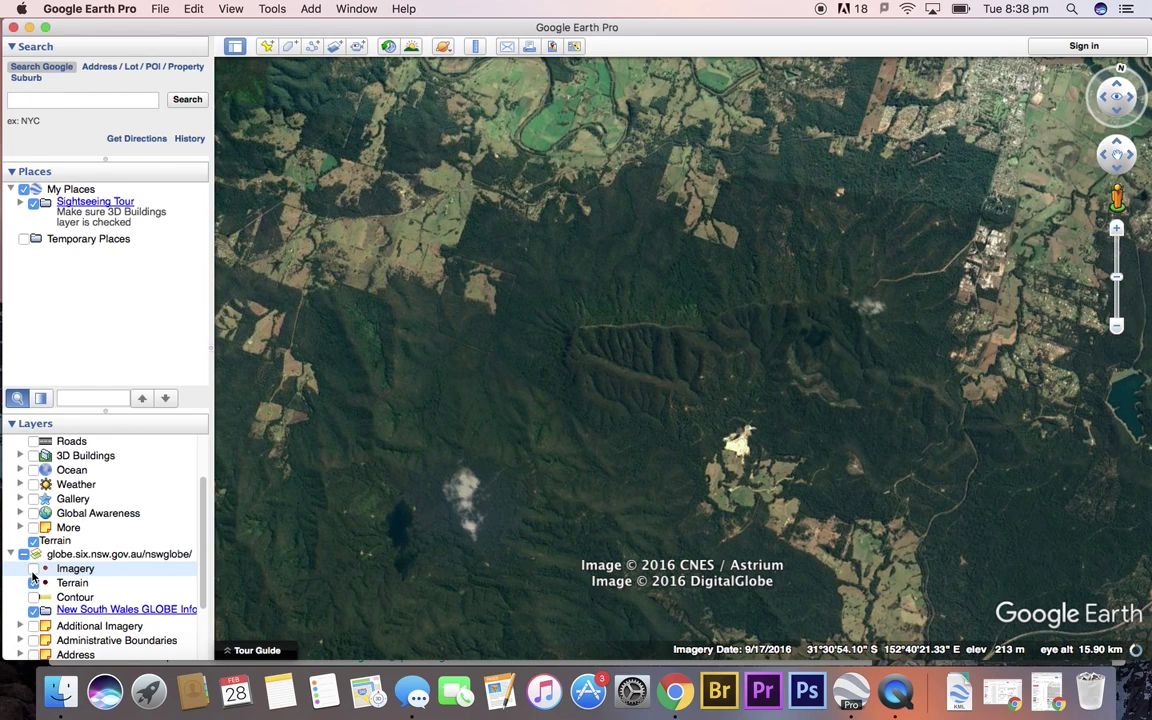
pyautogui.click(32, 571)
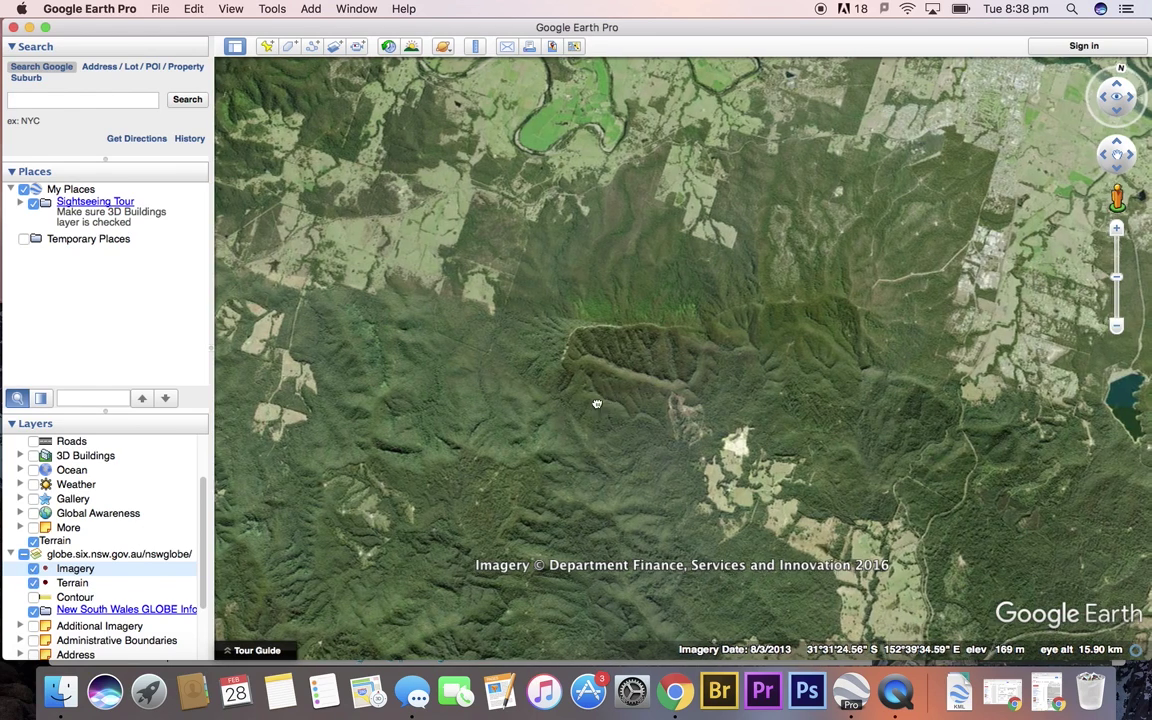
pyautogui.moveTo(604, 401); pyautogui.dragTo(476, 476)
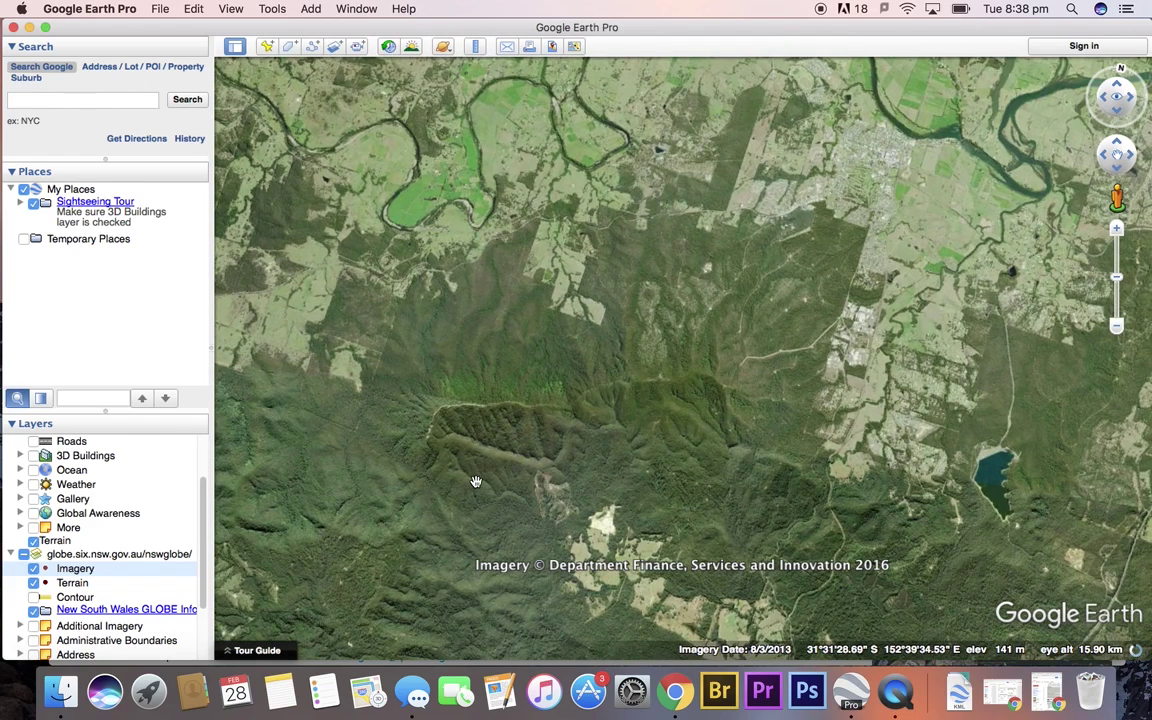
pyautogui.doubleClick(540, 411)
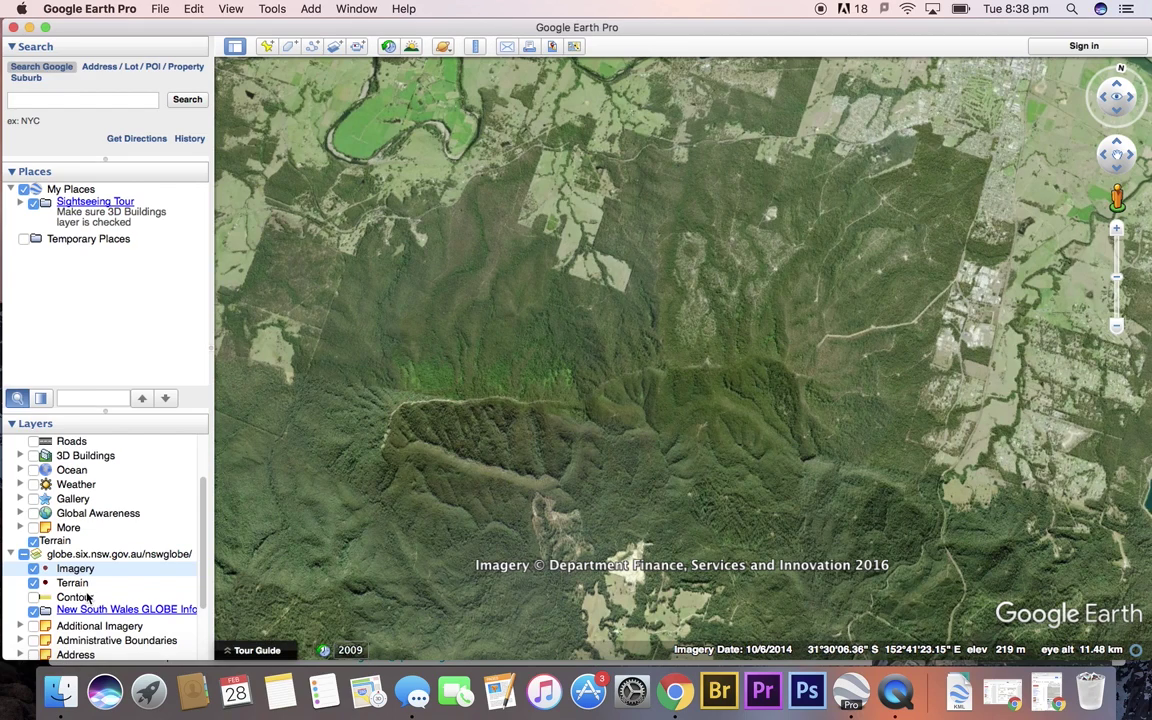
# - Switch on the Contour sublayer and pan the labelled contour map to the right
pyautogui.click(34, 598)
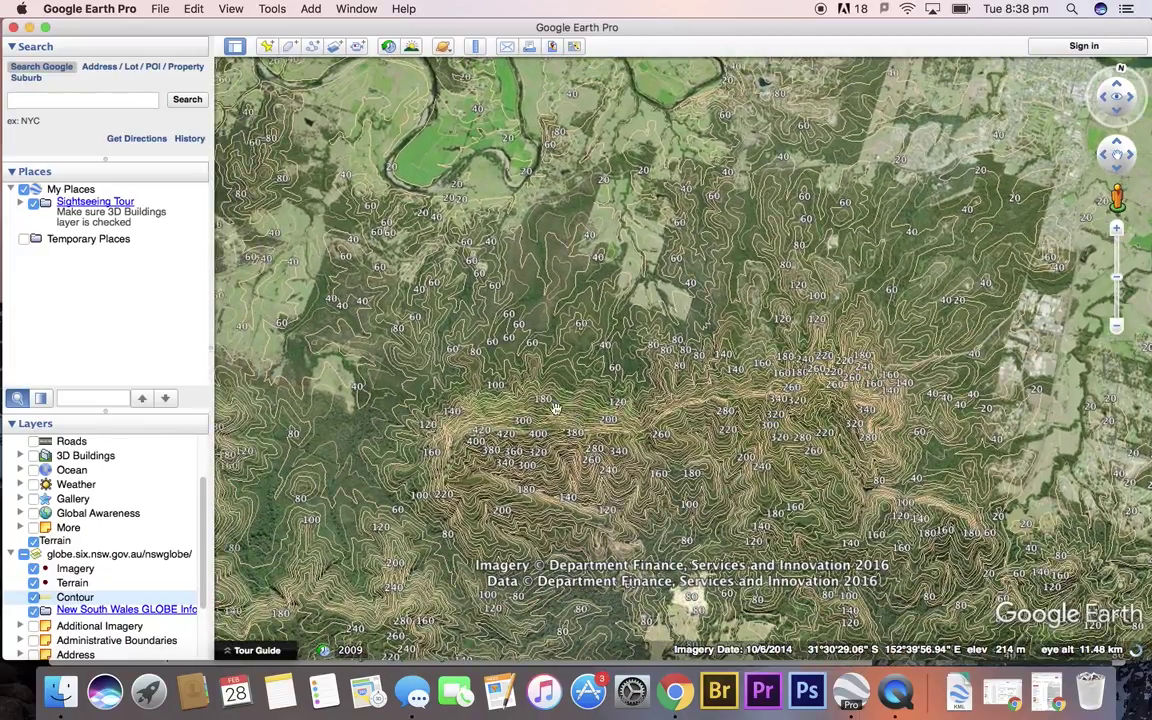
pyautogui.moveTo(415, 300); pyautogui.dragTo(955, 275)
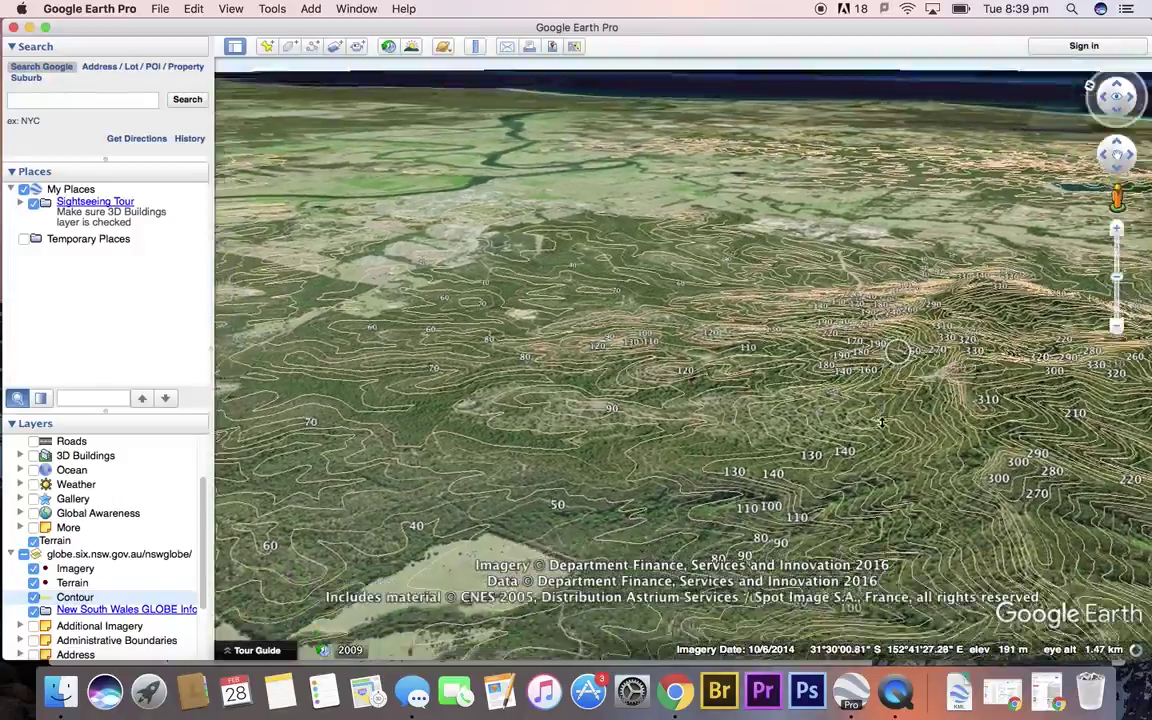
# - Pull back over the contoured hills toward the sea, then switch to a straight-down view
pyautogui.scroll(-5, 897, 349)
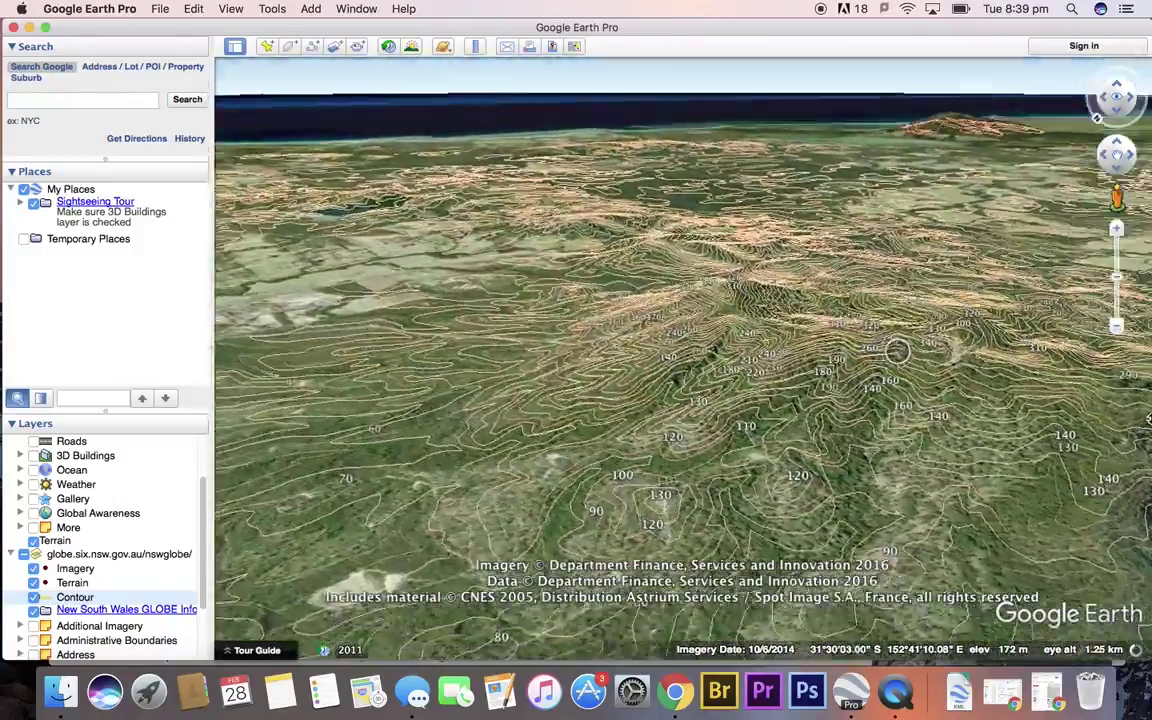
pyautogui.scroll(5, 897, 352)
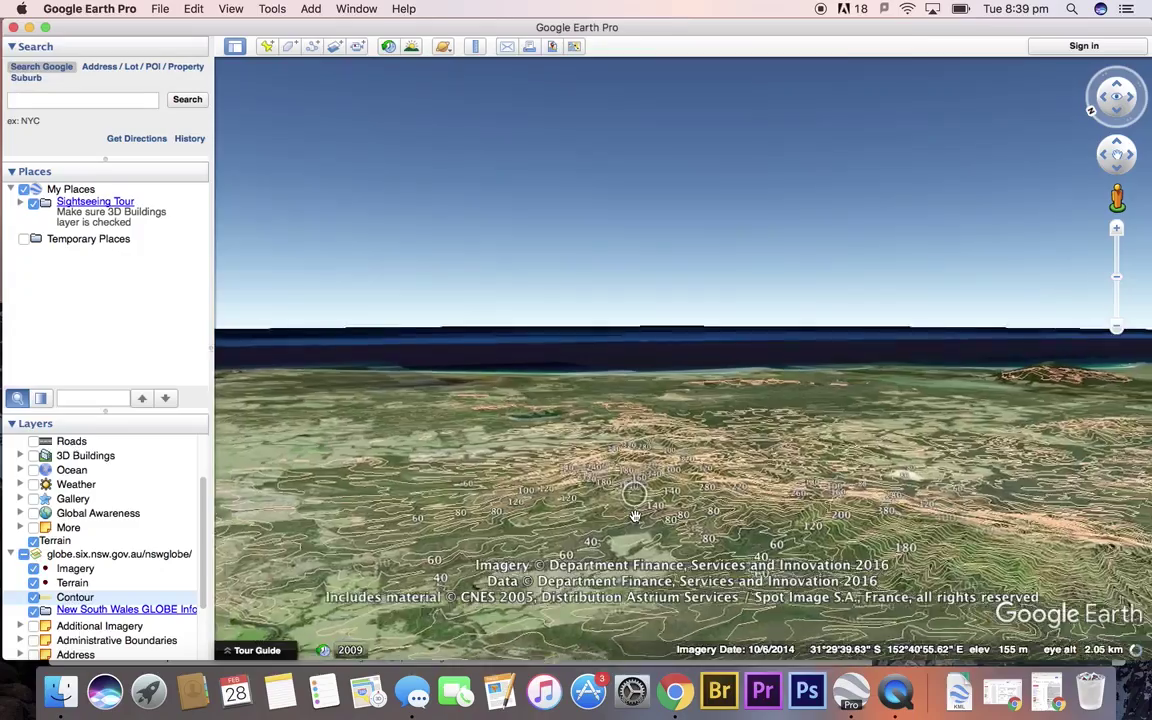
pyautogui.press('u')
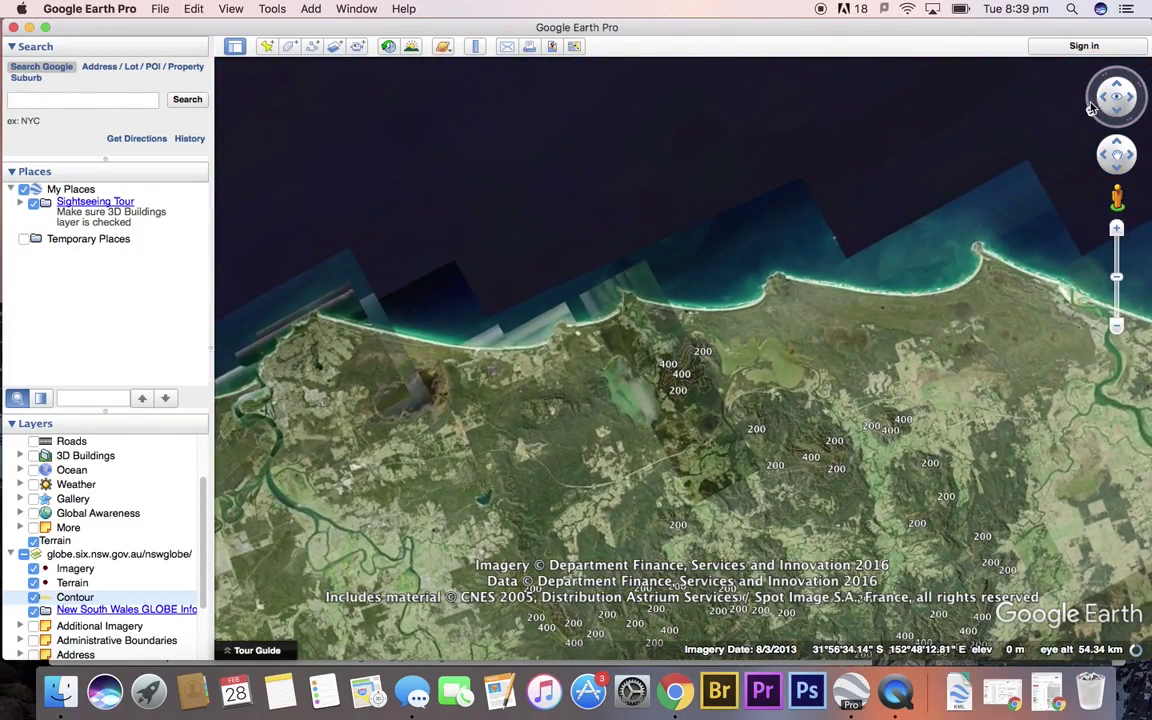
# - Reset the map to north-up and zoom in on the contoured hill beside the estuary
pyautogui.click(1092, 106)
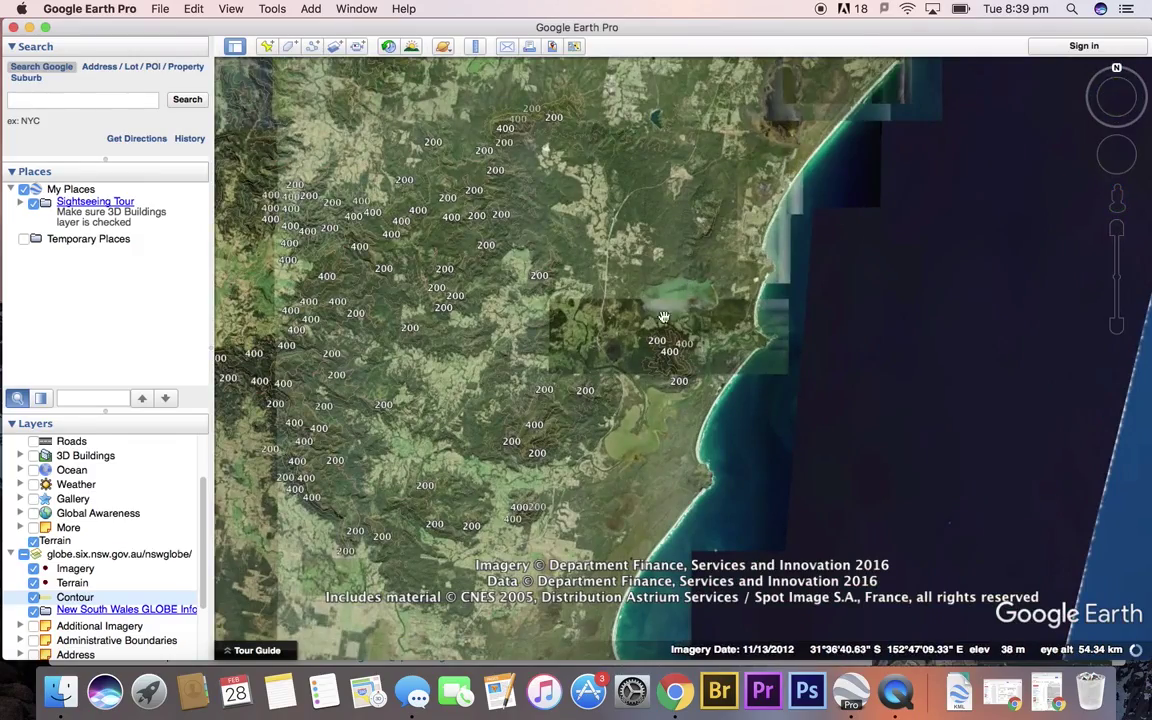
pyautogui.scroll(2, 605, 390)
pyautogui.scroll(5, 604, 390)
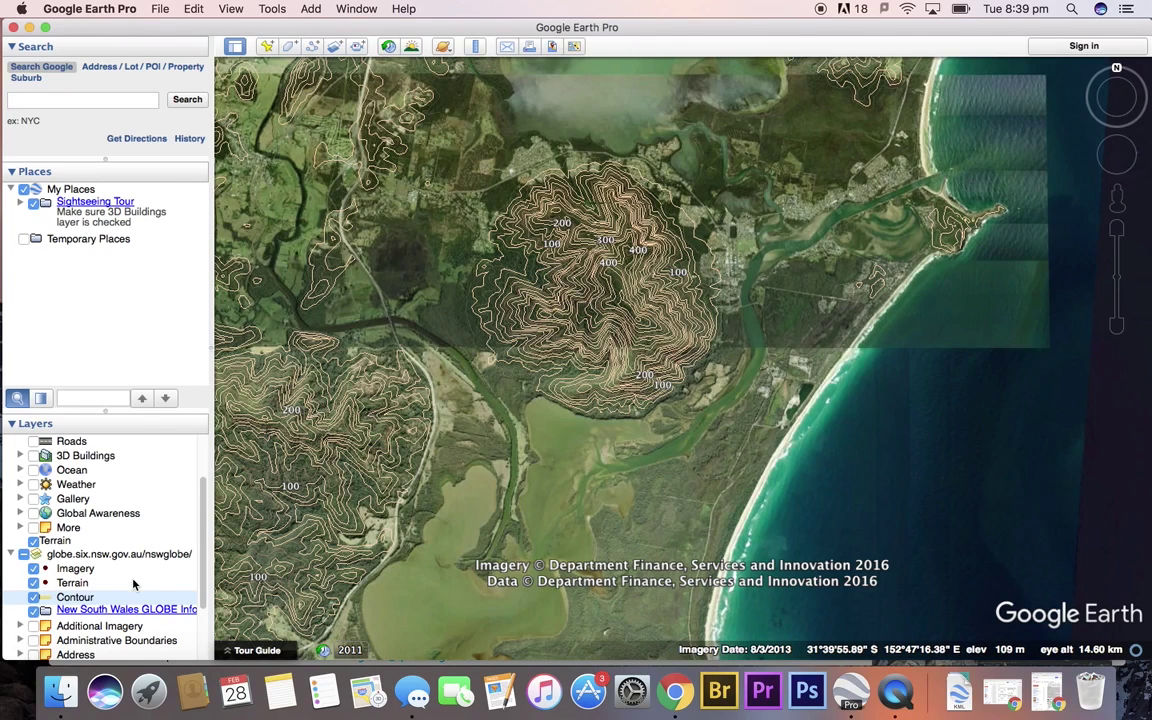
# - Hide the contours and zoom in closer on the coastal hill beside the estuary
pyautogui.click(33, 597)
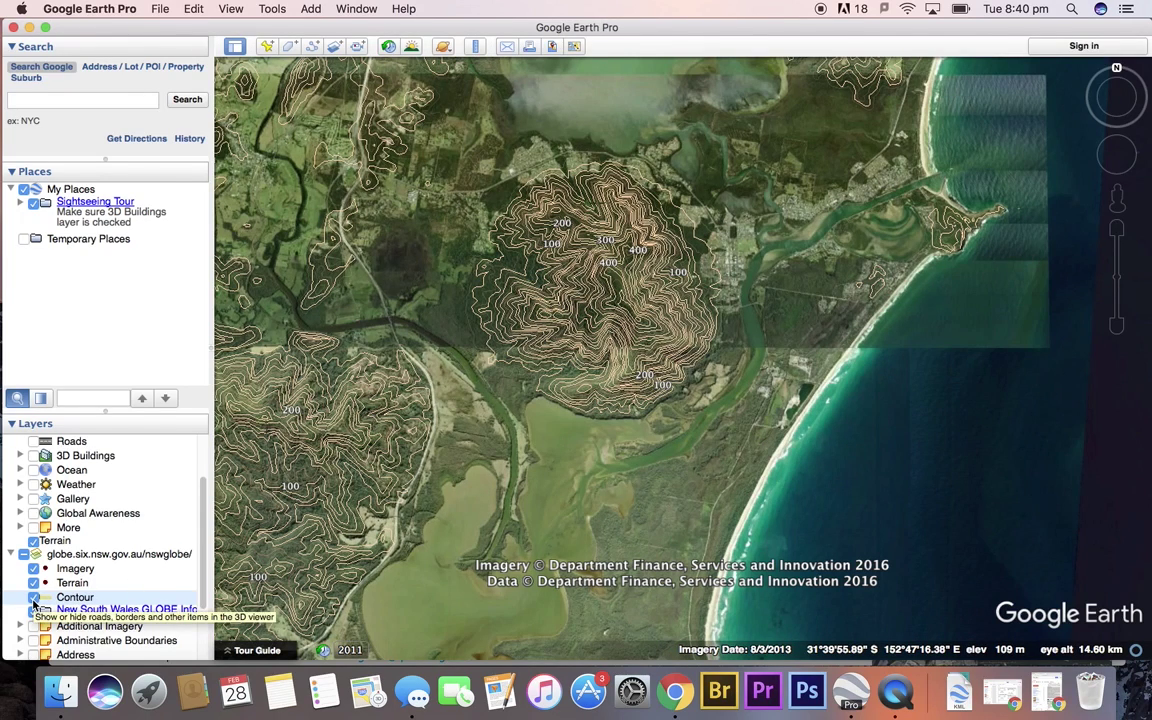
pyautogui.moveTo(591, 325); pyautogui.dragTo(586, 466)
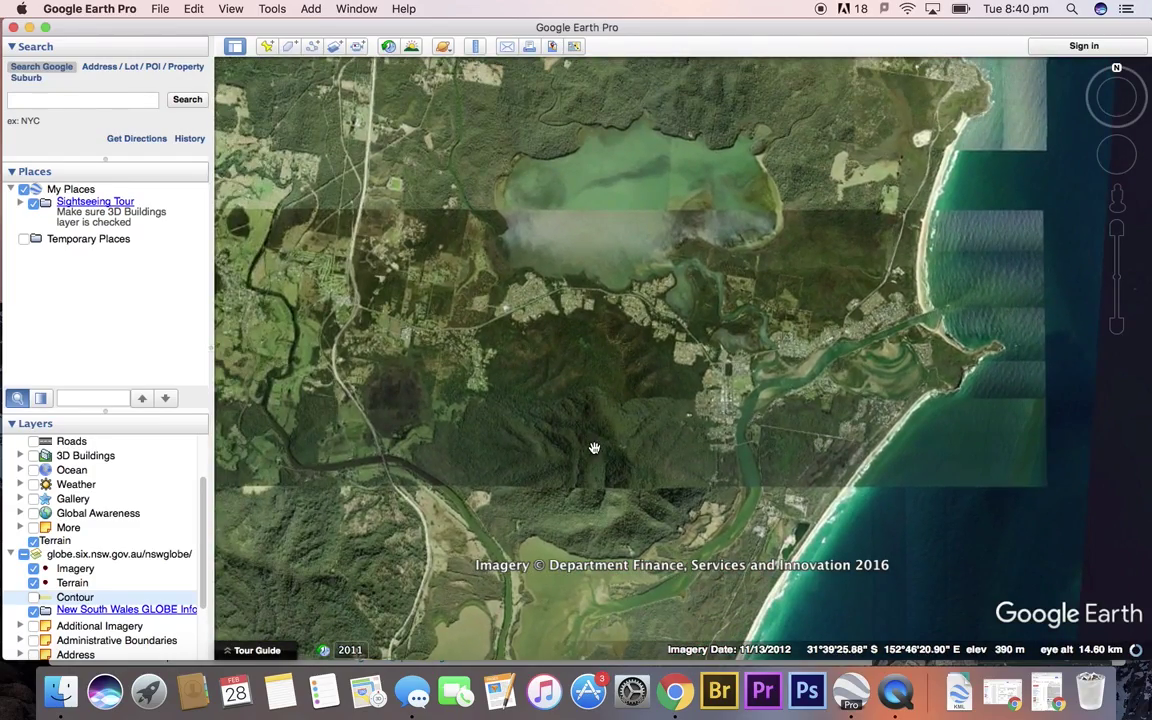
pyautogui.scroll(5, 594, 448)
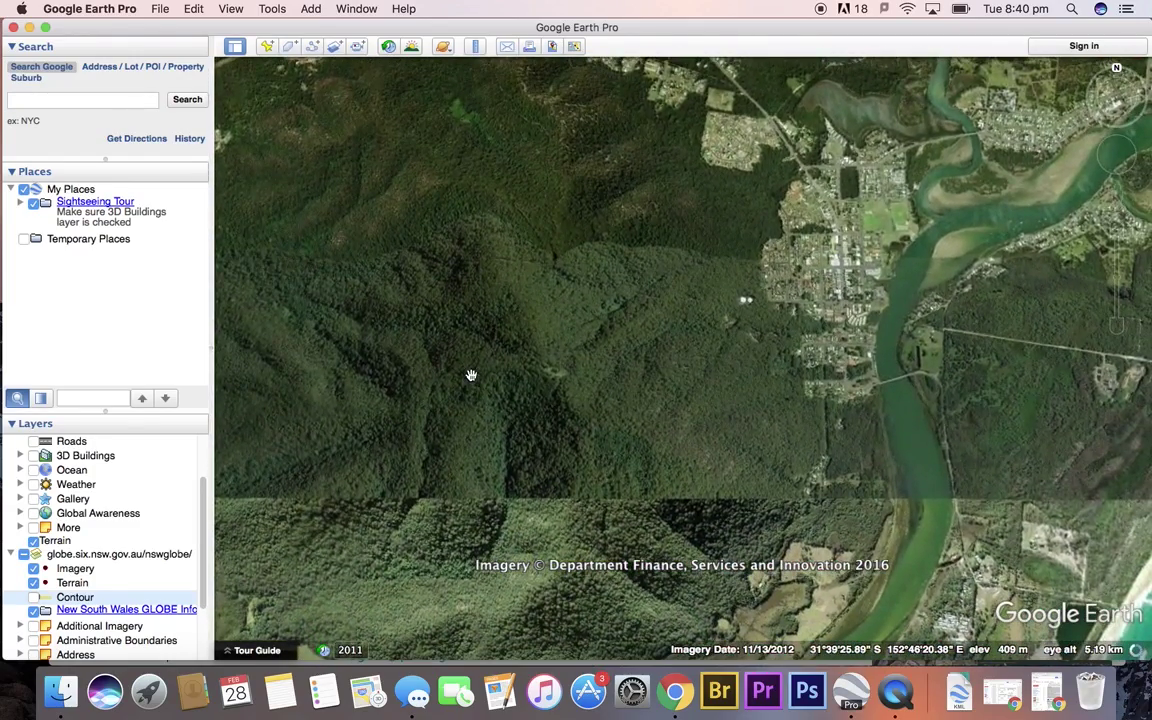
pyautogui.moveTo(564, 366); pyautogui.dragTo(697, 381)
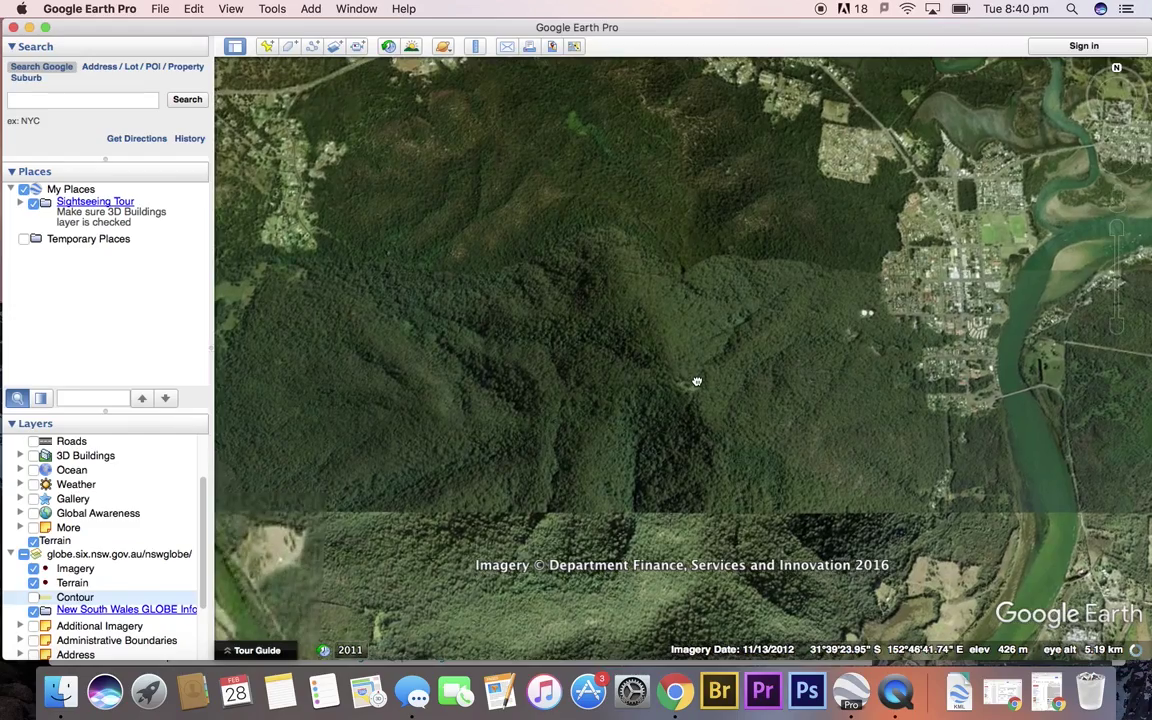
# - Turn the Contour sublayer back on and adjust the view over the hill's 10–480 contours
pyautogui.click(33, 598)
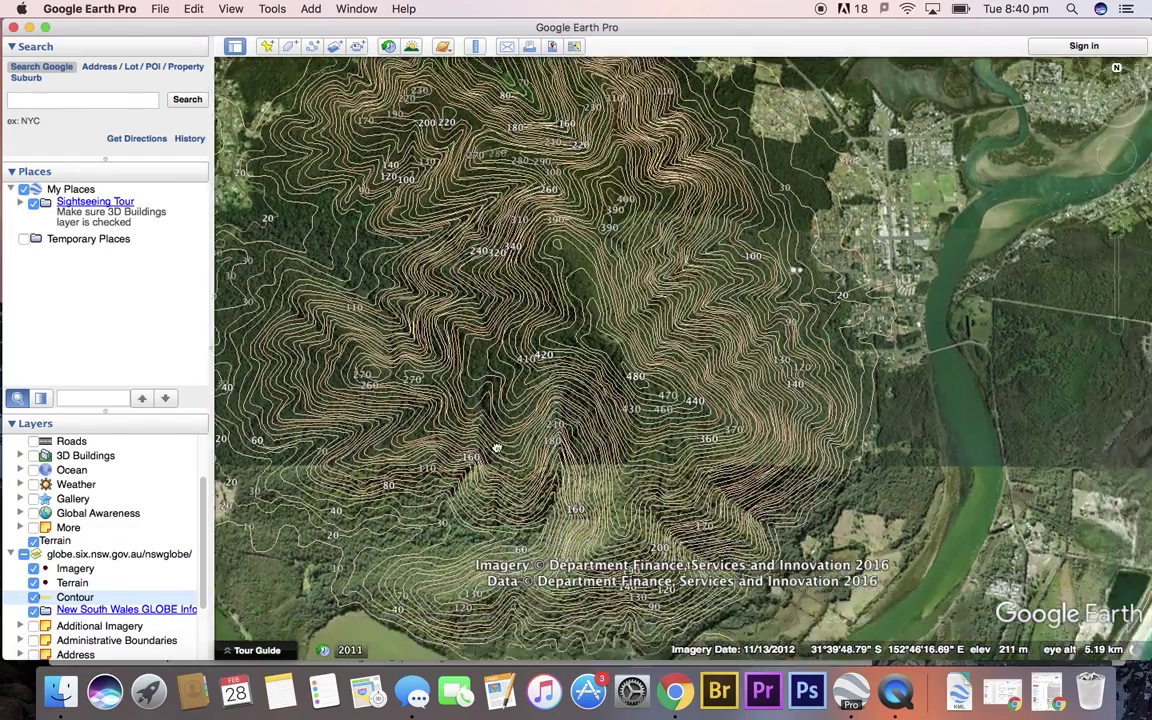
pyautogui.moveTo(497, 449); pyautogui.dragTo(469, 308)
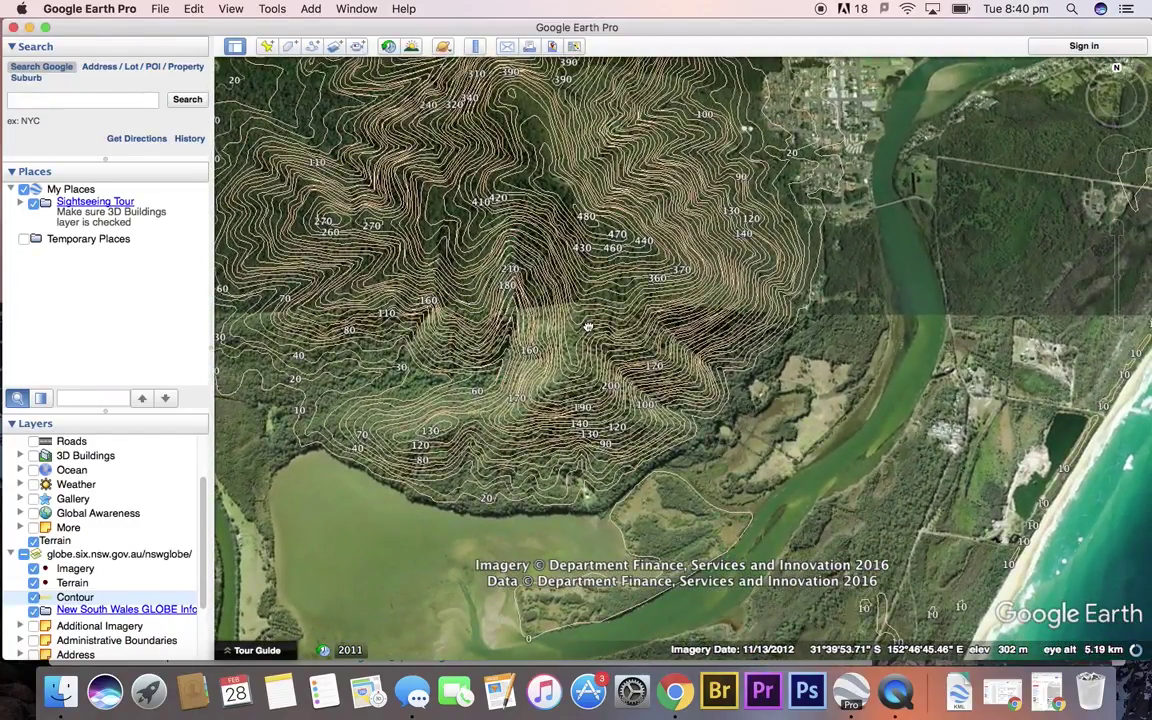
pyautogui.moveTo(589, 327); pyautogui.dragTo(558, 331)
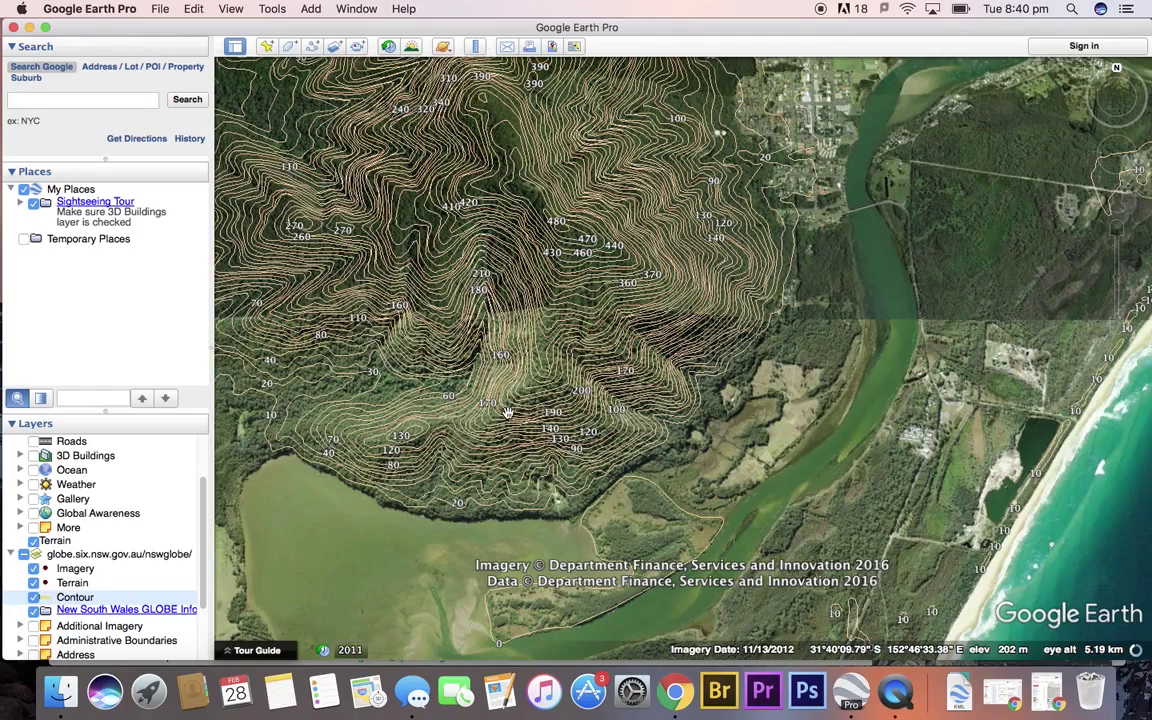